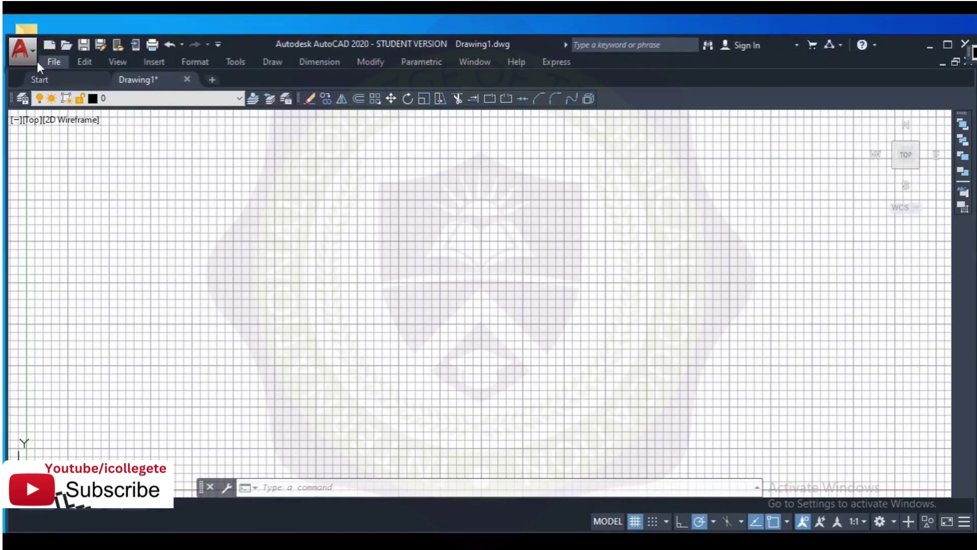
Review the available file-management, editing and view commands, including the saving, exporting, plotting and pasting options
left_click(56, 62)
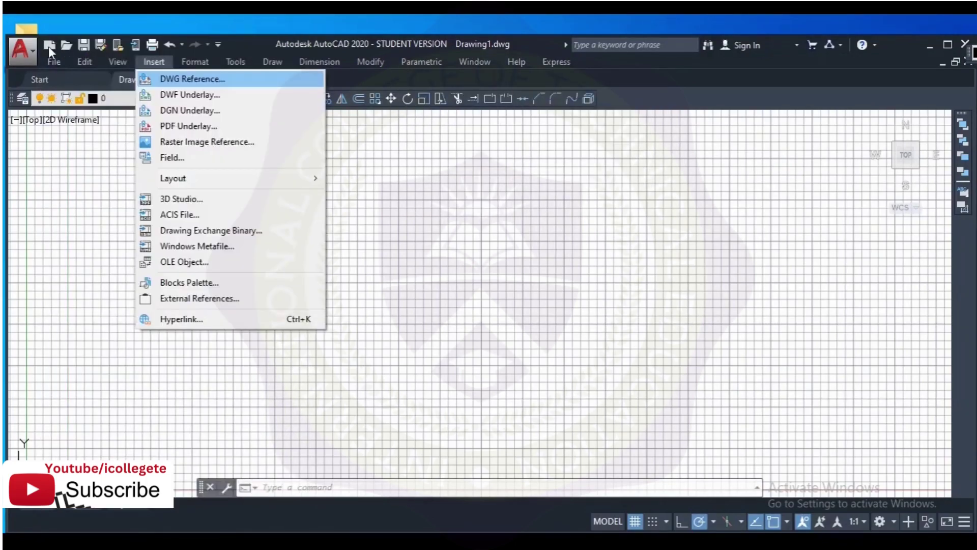
left_click(53, 61)
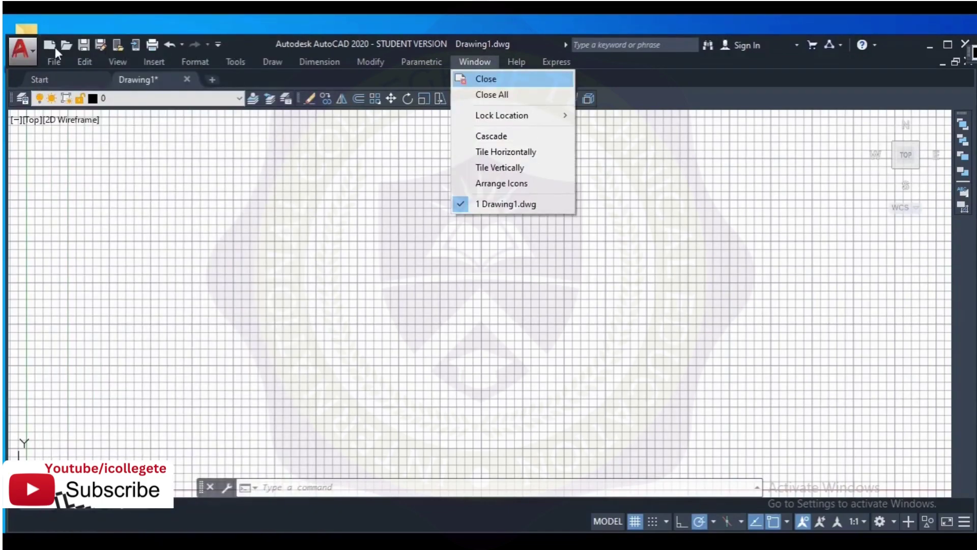
mouse_move(55, 62)
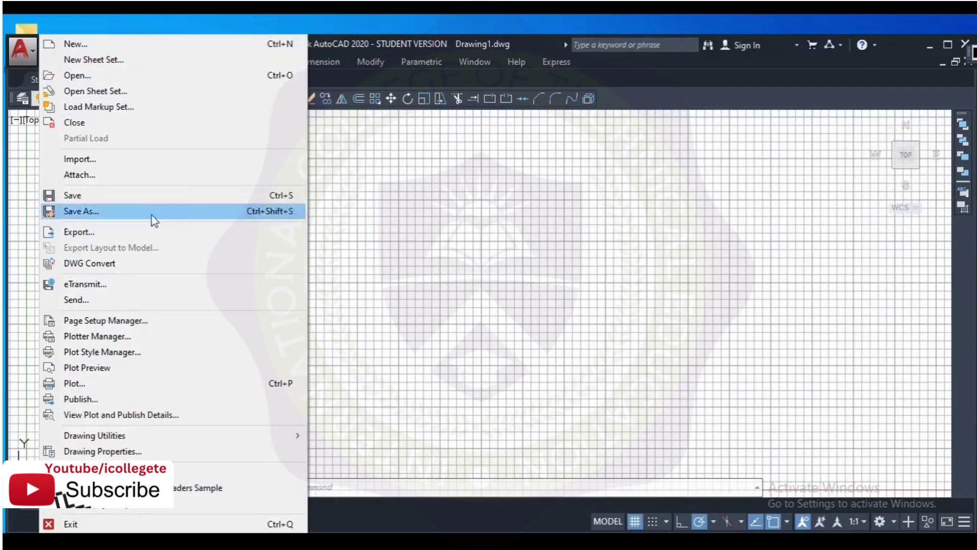
left_click(344, 220)
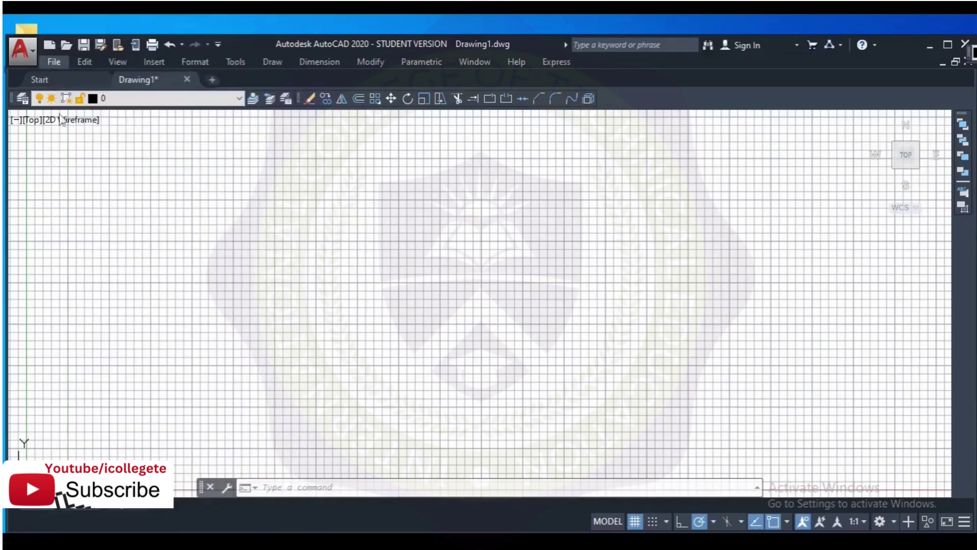
left_click(85, 61)
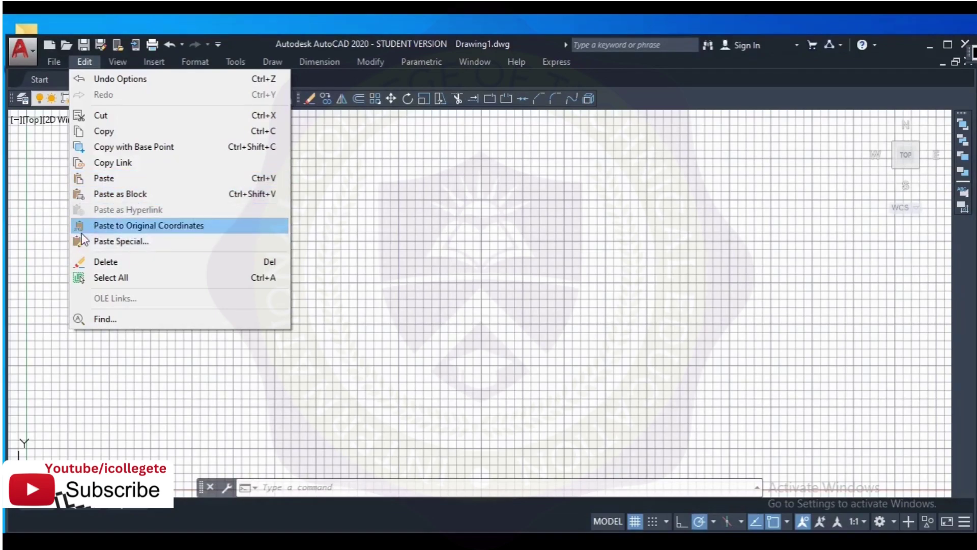
left_click(117, 62)
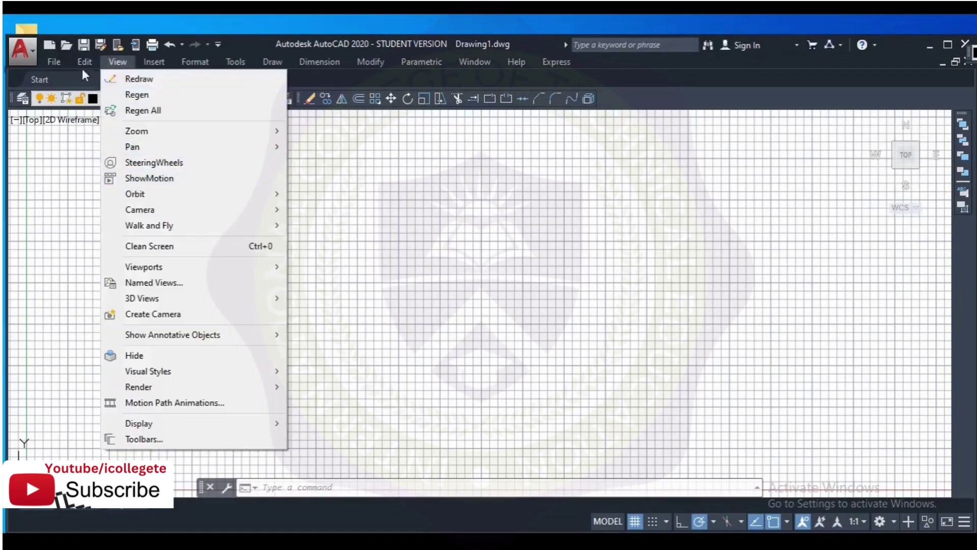
mouse_move(116, 63)
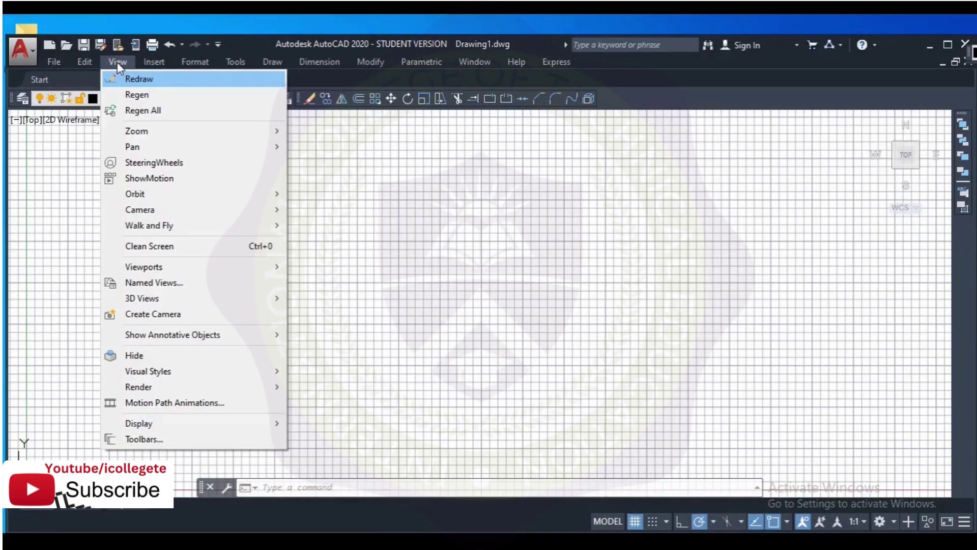
key("Left")
key("Left")
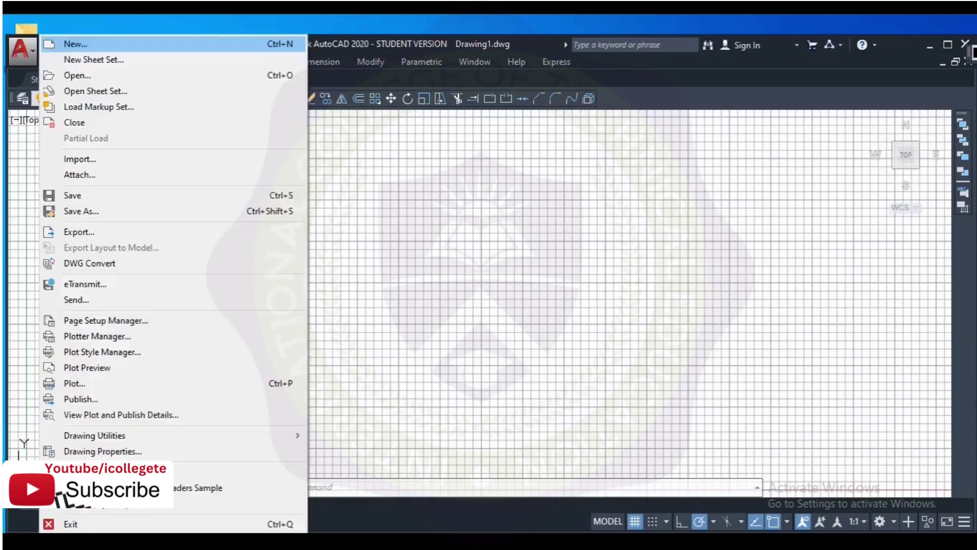
left_click(409, 202)
Examine the view commands, including the Zoom, Orbit, Camera and Display options
left_click(115, 63)
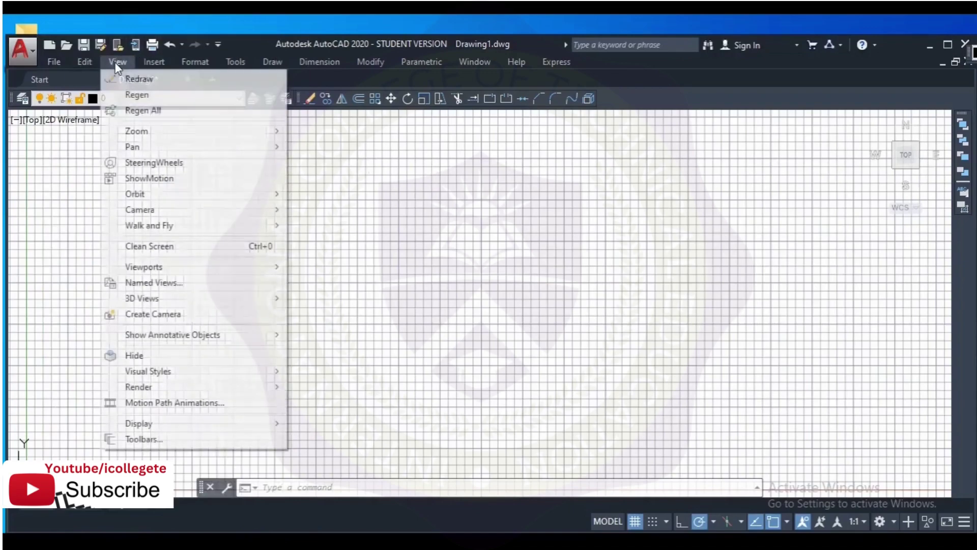
mouse_move(134, 132)
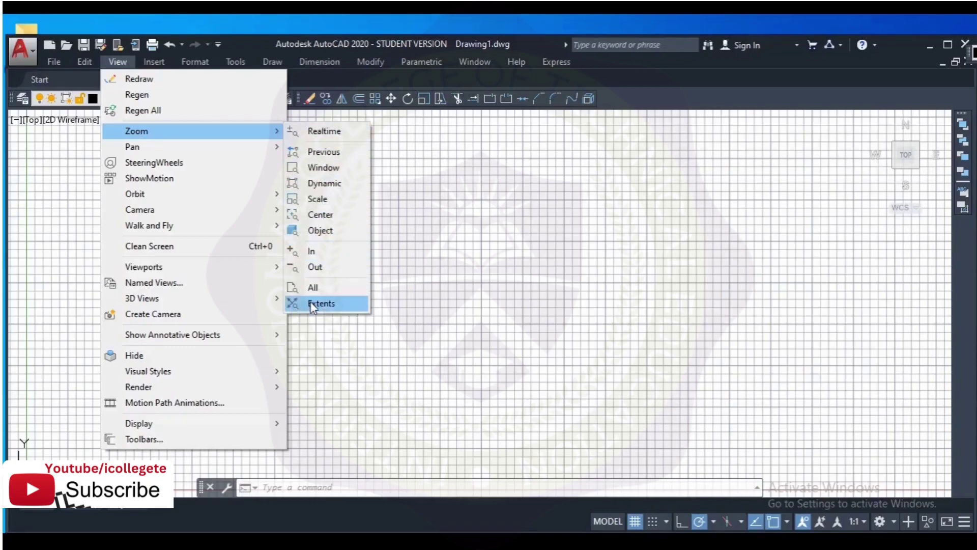
mouse_move(249, 152)
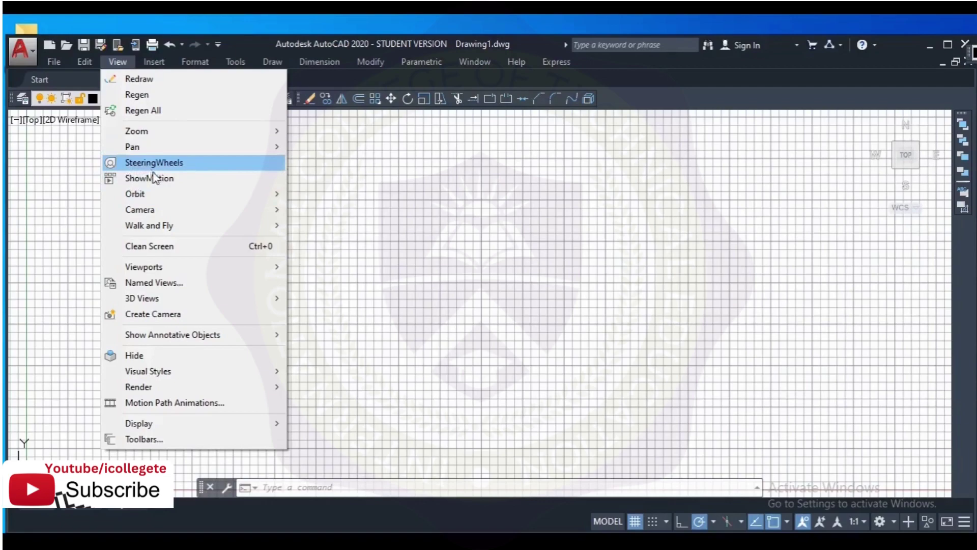
mouse_move(153, 199)
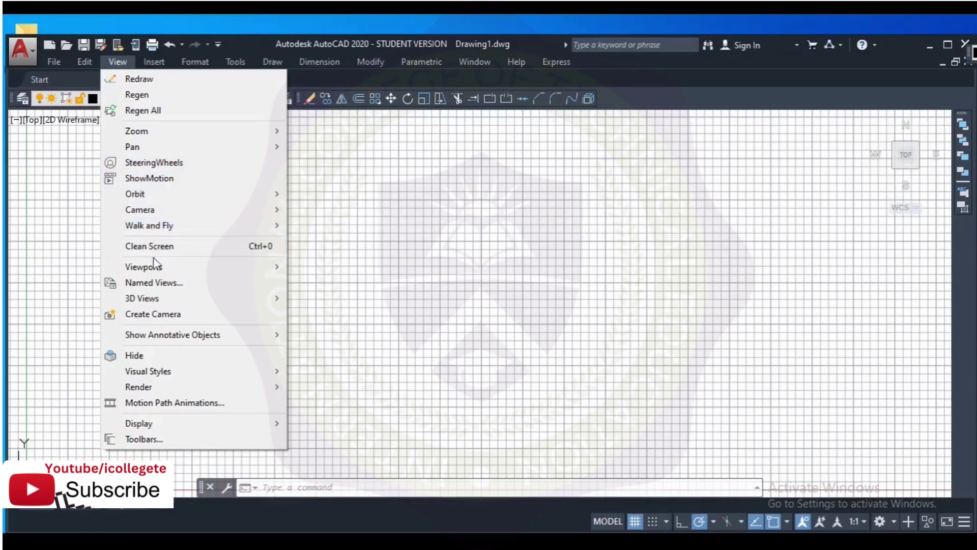
mouse_move(155, 230)
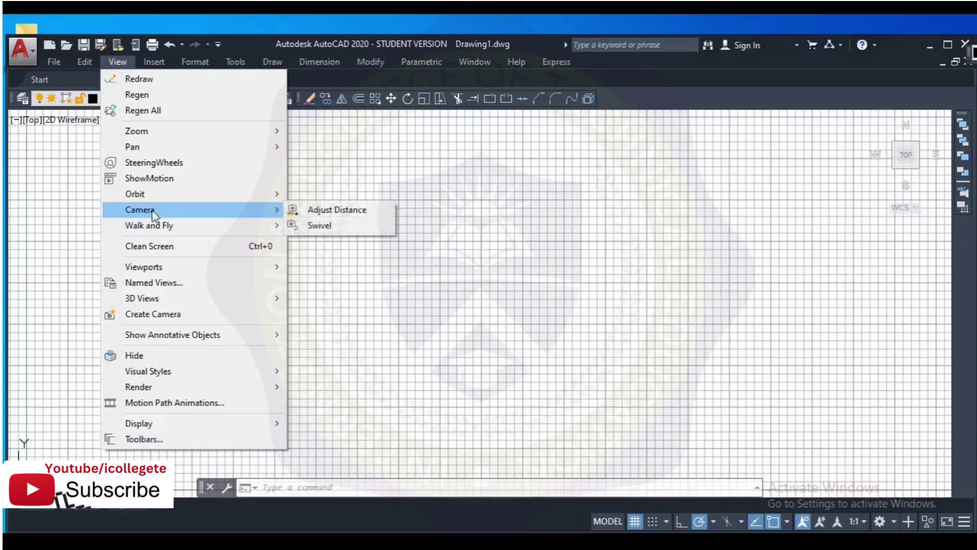
mouse_move(251, 198)
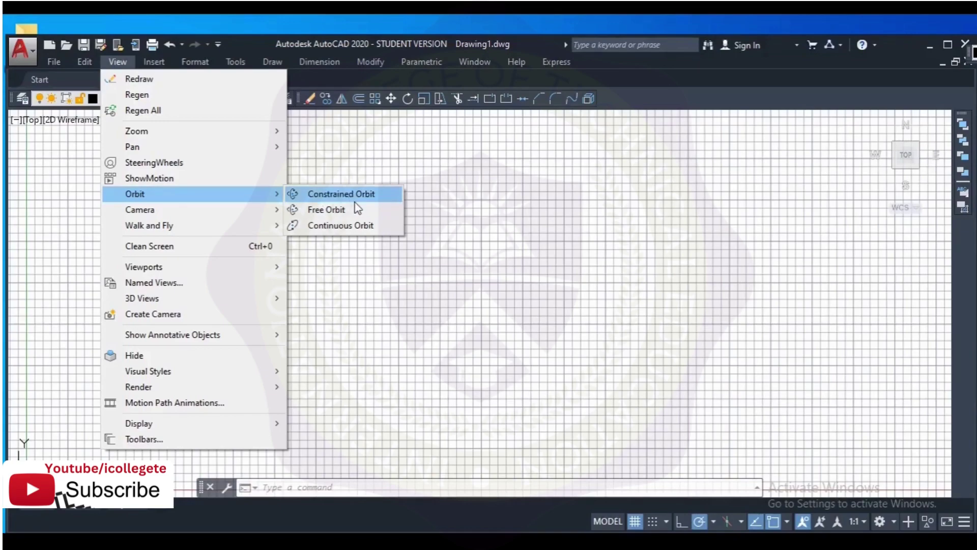
mouse_move(237, 393)
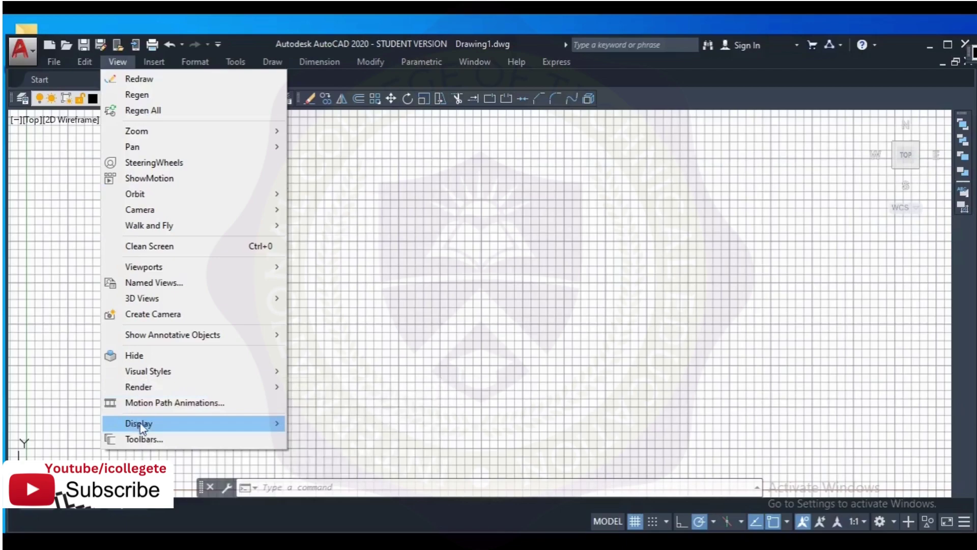
mouse_move(209, 426)
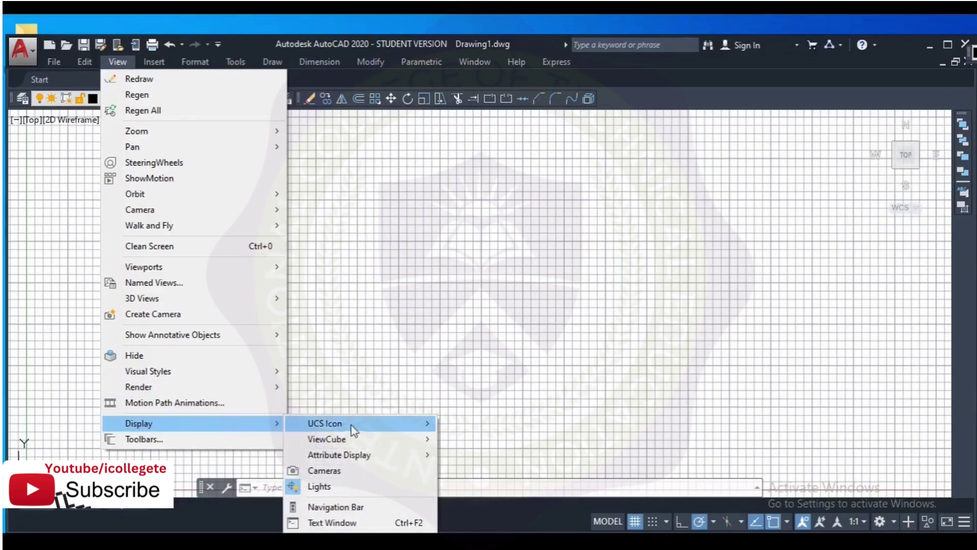
mouse_move(360, 427)
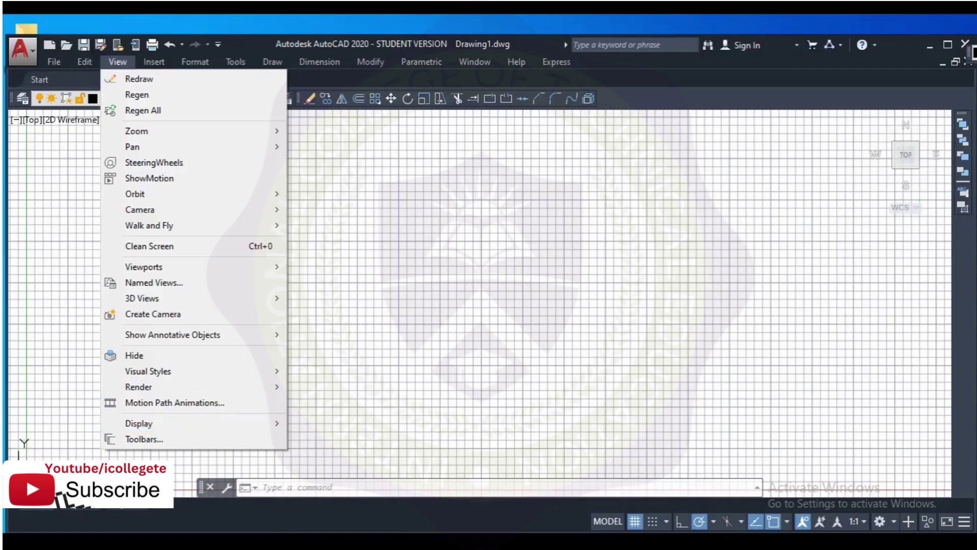
left_click(72, 433)
left_click(70, 403)
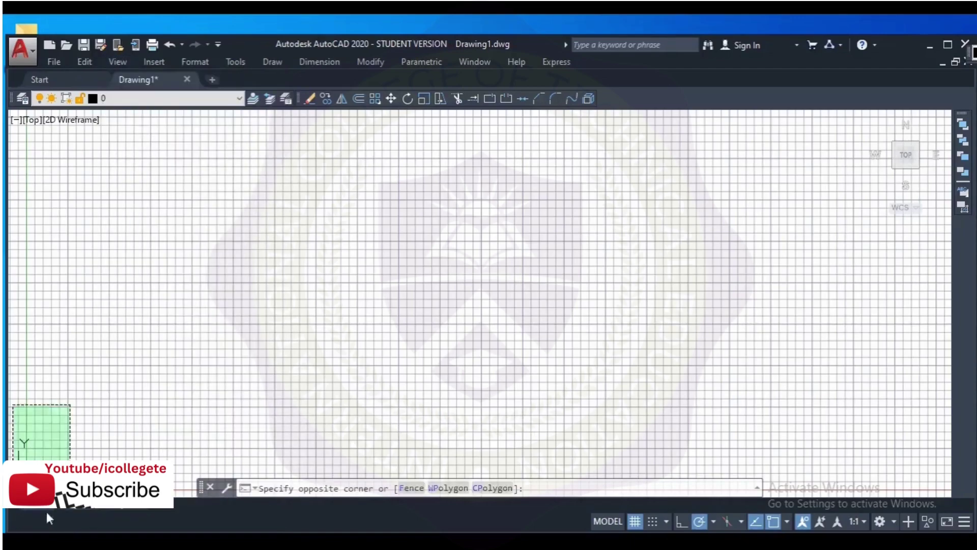
key("Escape")
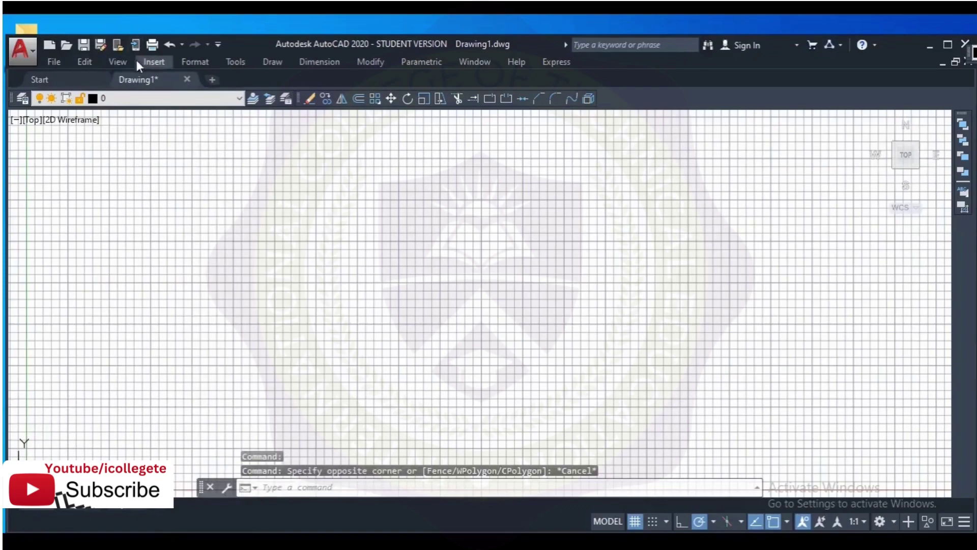
Turn off the display of the UCS icon in the drawing area
left_click(121, 61)
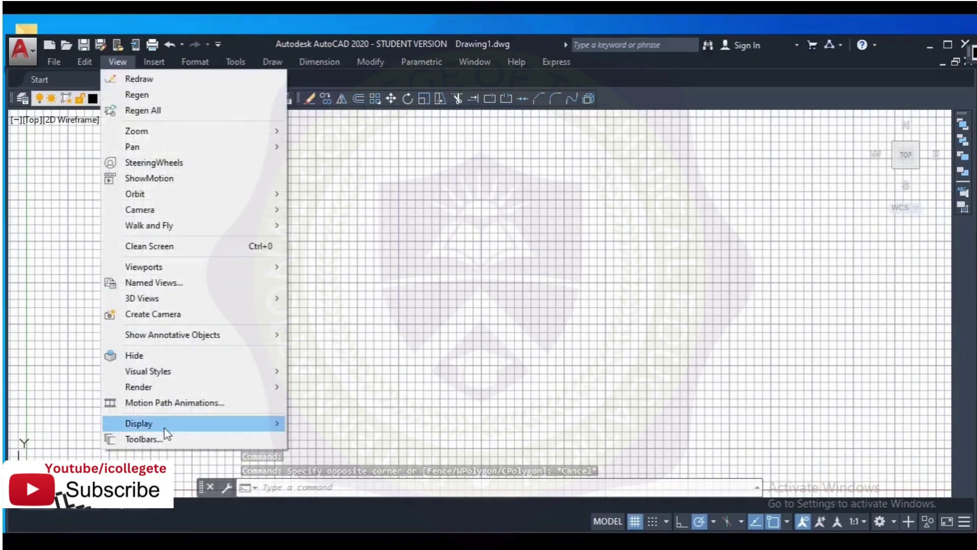
mouse_move(167, 429)
mouse_move(434, 429)
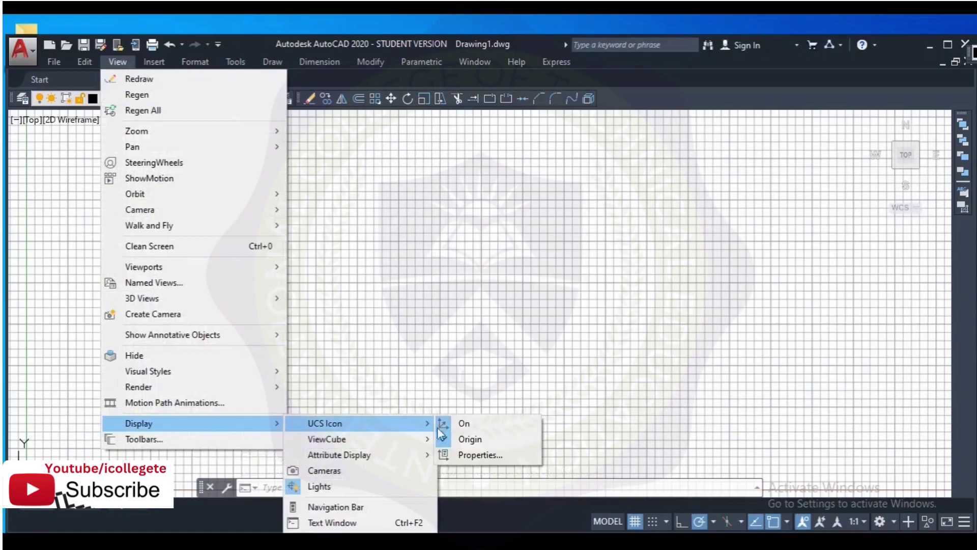
left_click(465, 425)
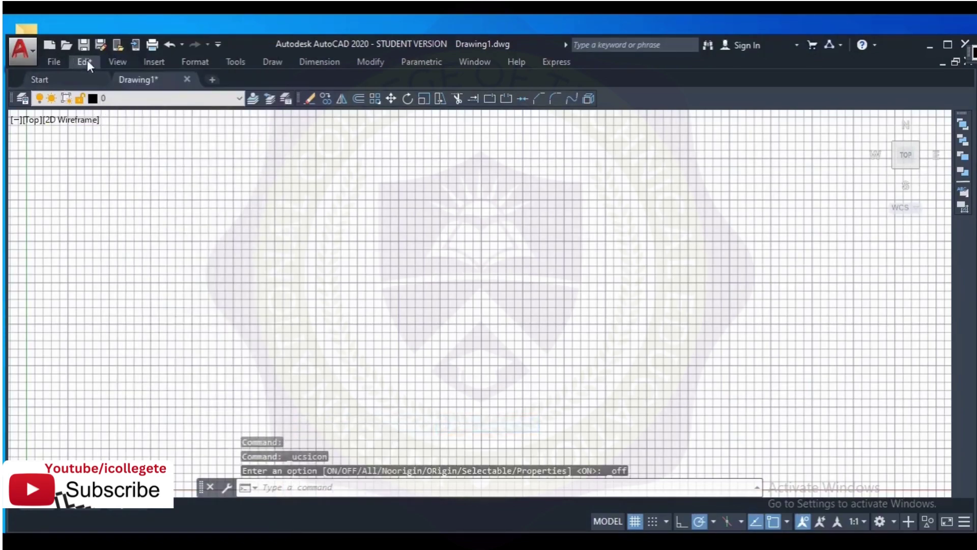
Open the Text Window to view the drawing's command history, and close it again
left_click(114, 61)
mouse_move(271, 426)
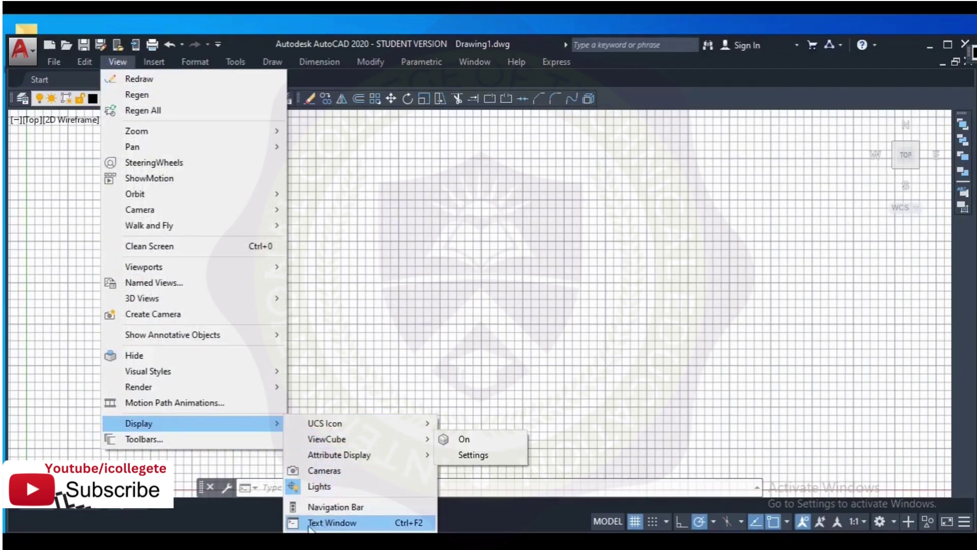
left_click(336, 524)
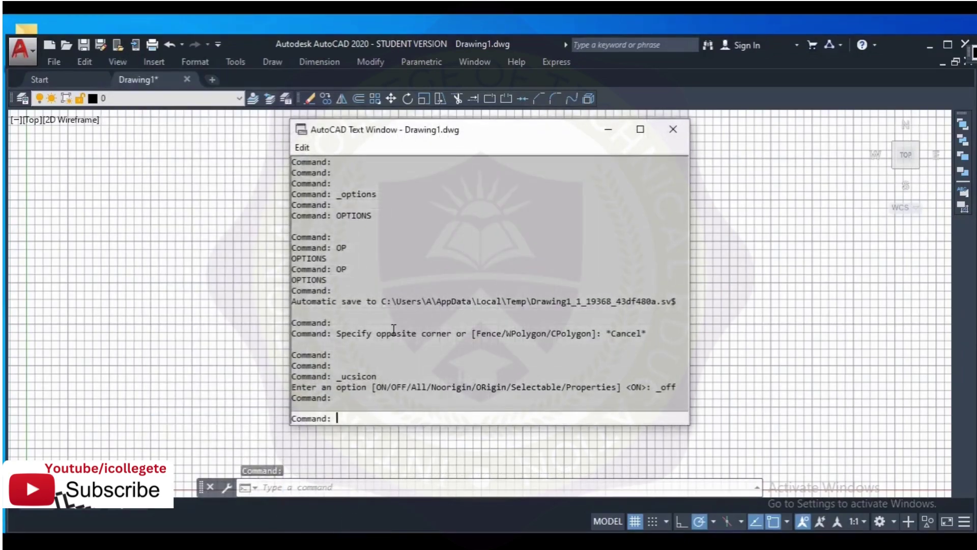
left_click(673, 131)
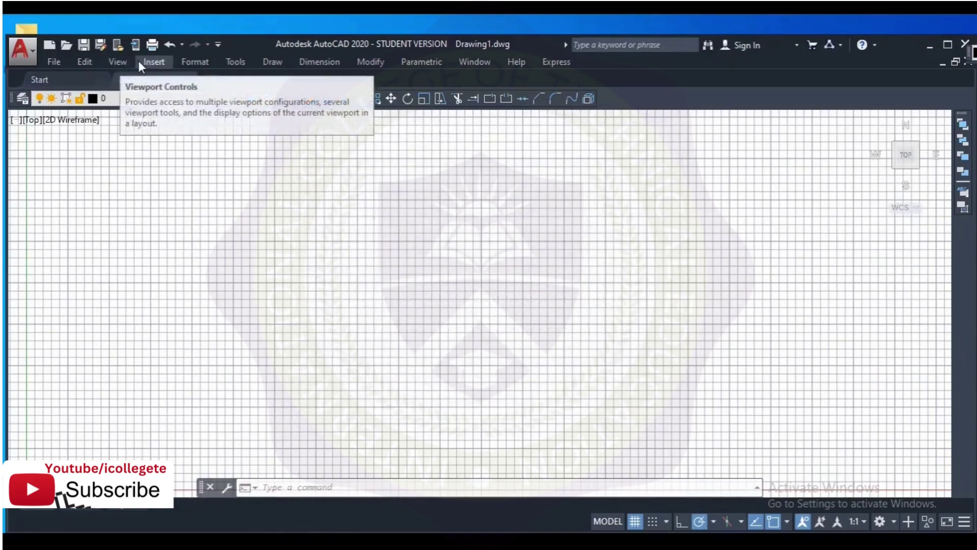
Review the view commands again, including the Display options for the UCS Icon, ViewCube and Navigation Bar
left_click(116, 62)
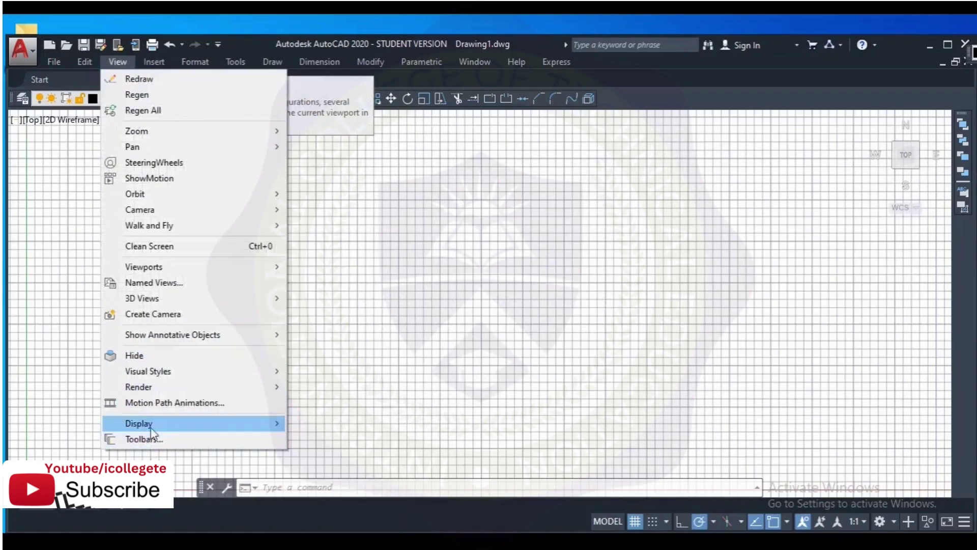
mouse_move(151, 425)
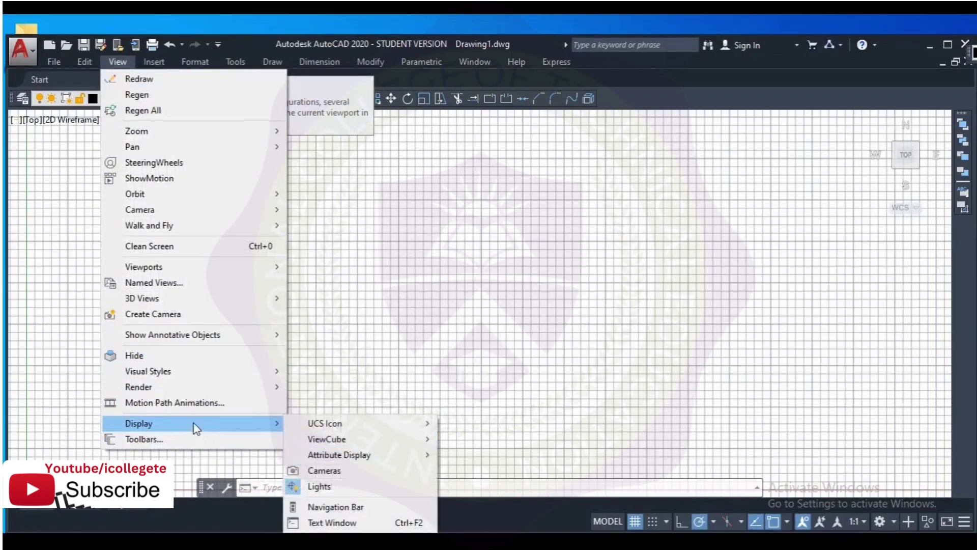
left_click(124, 67)
left_click(121, 64)
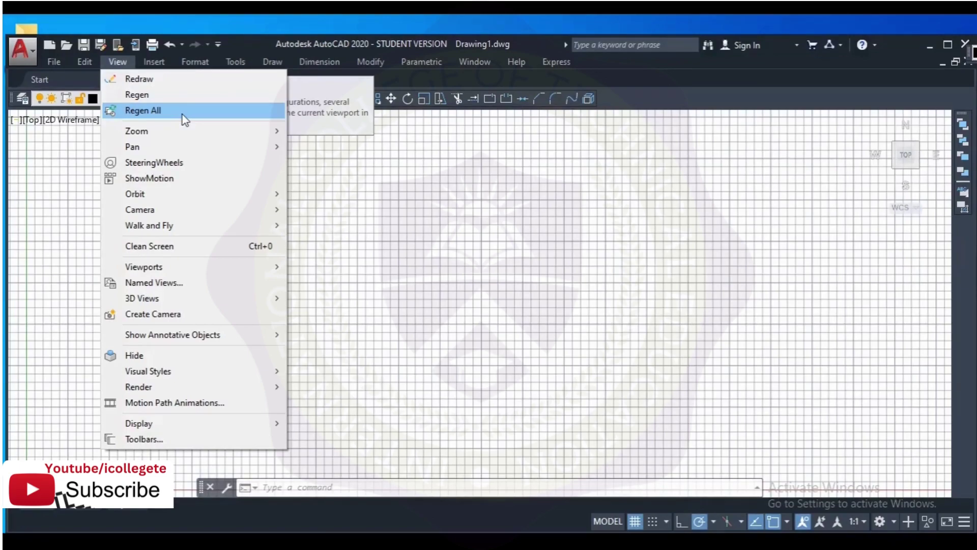
Review the insert commands for references and underlays and the format commands for layers, lineweights and styles
mouse_move(162, 66)
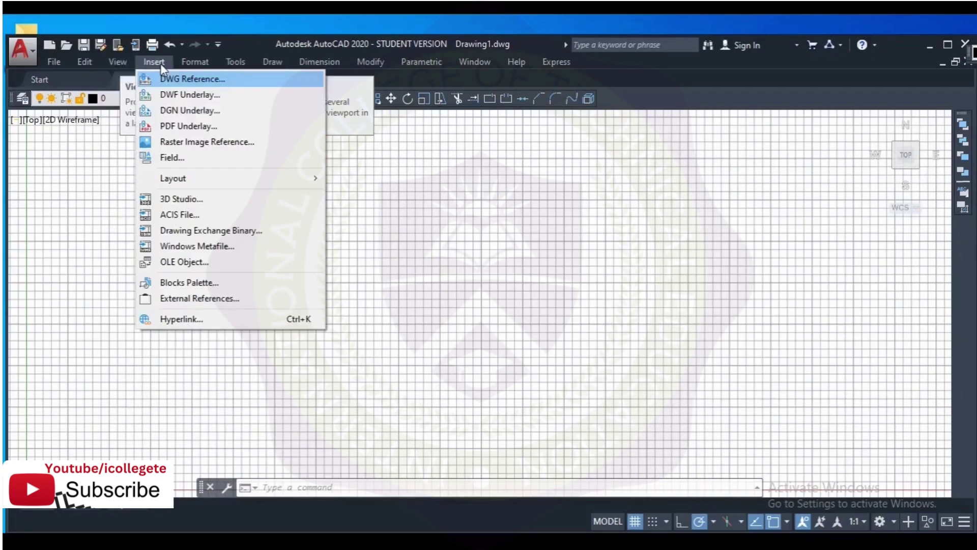
mouse_move(122, 63)
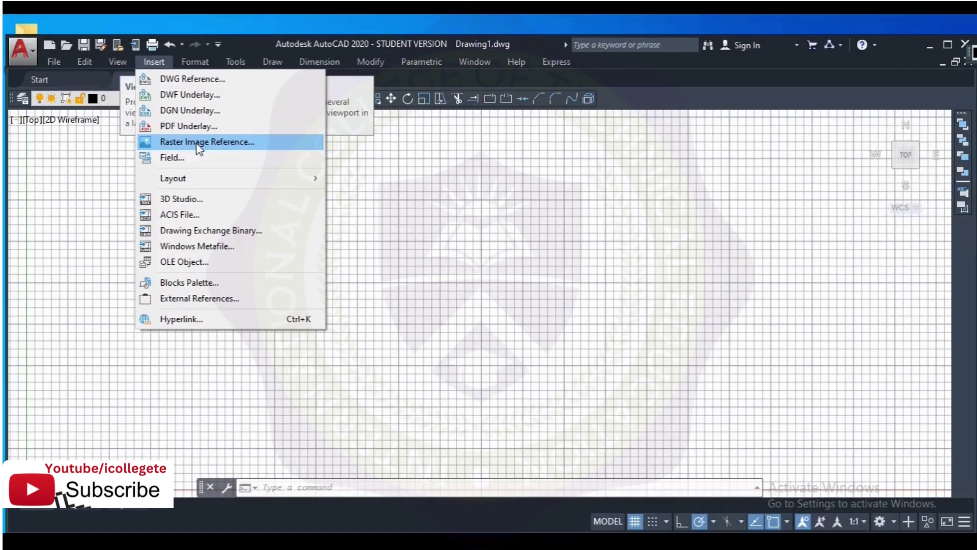
key("Right")
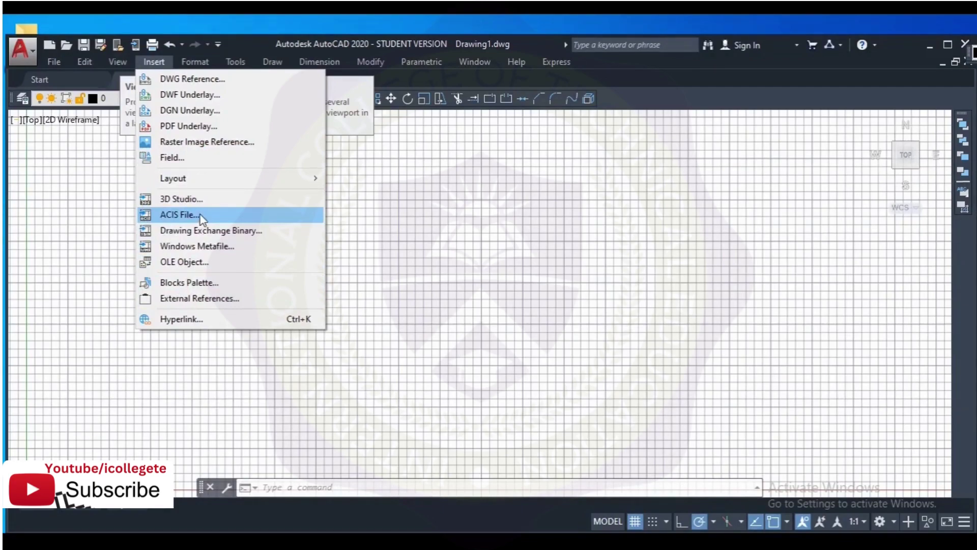
mouse_move(202, 186)
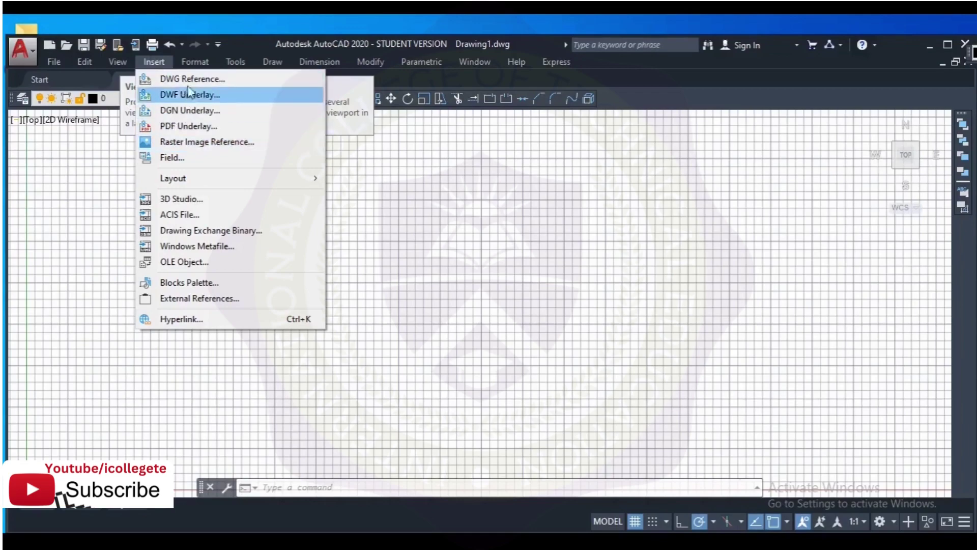
mouse_move(197, 61)
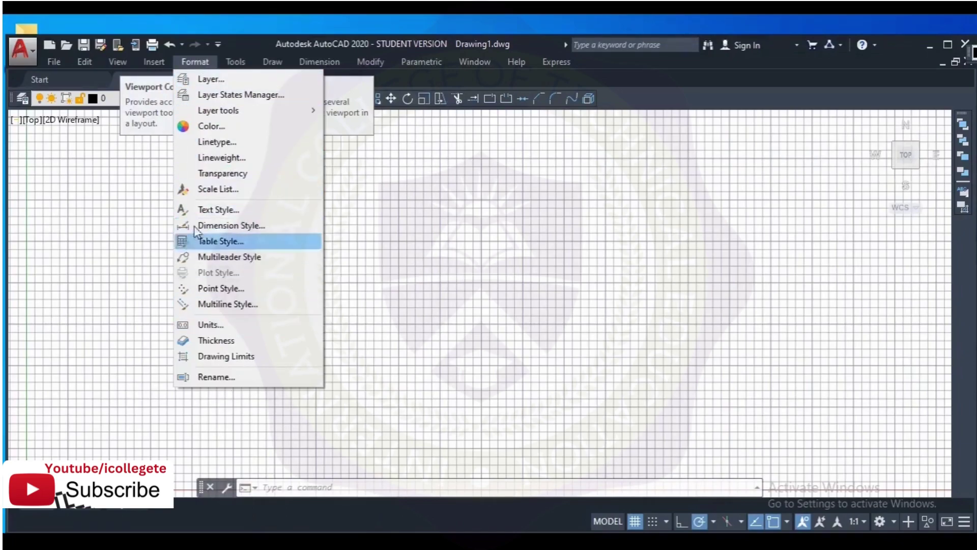
mouse_move(209, 112)
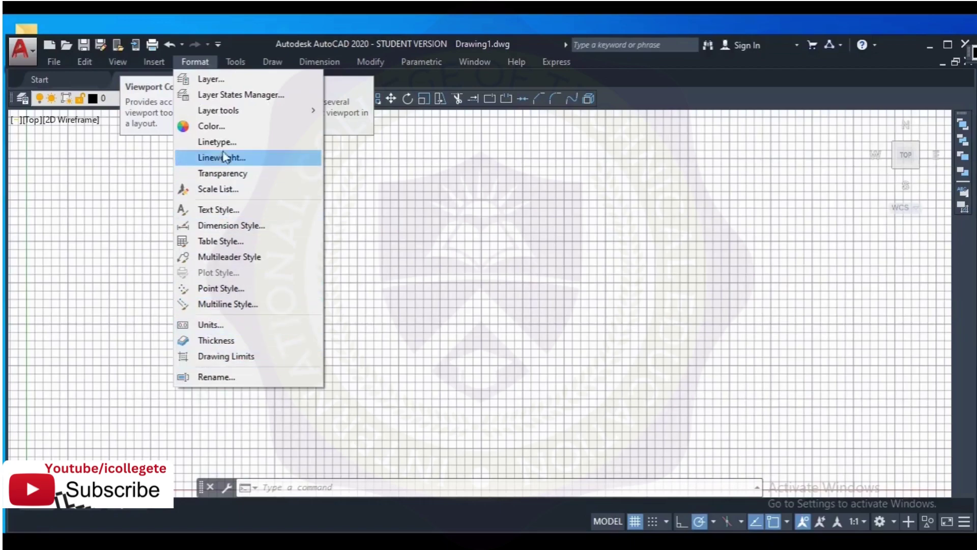
Examine the tools commands, including the Workspaces, Isolate, Quick Select and Macro options, and leave them without running any
mouse_move(234, 63)
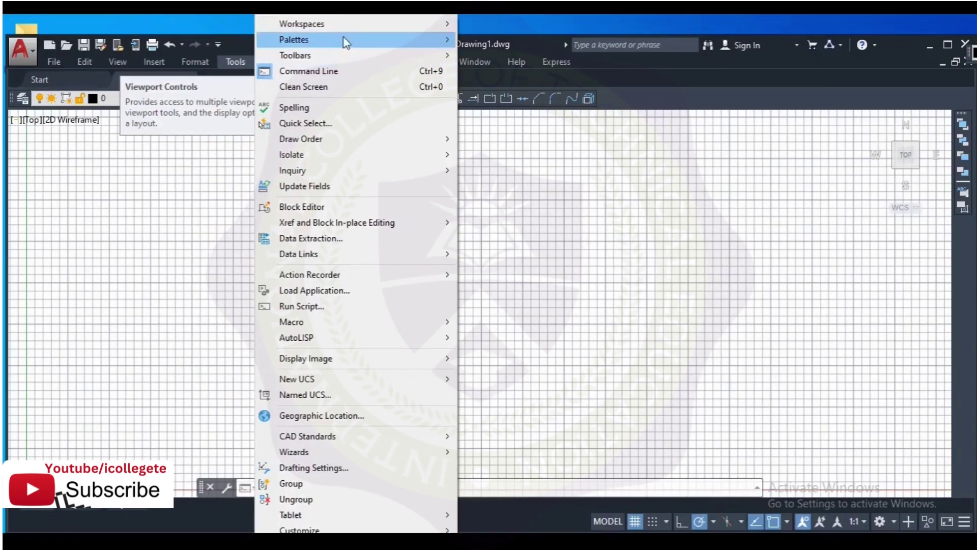
mouse_move(390, 30)
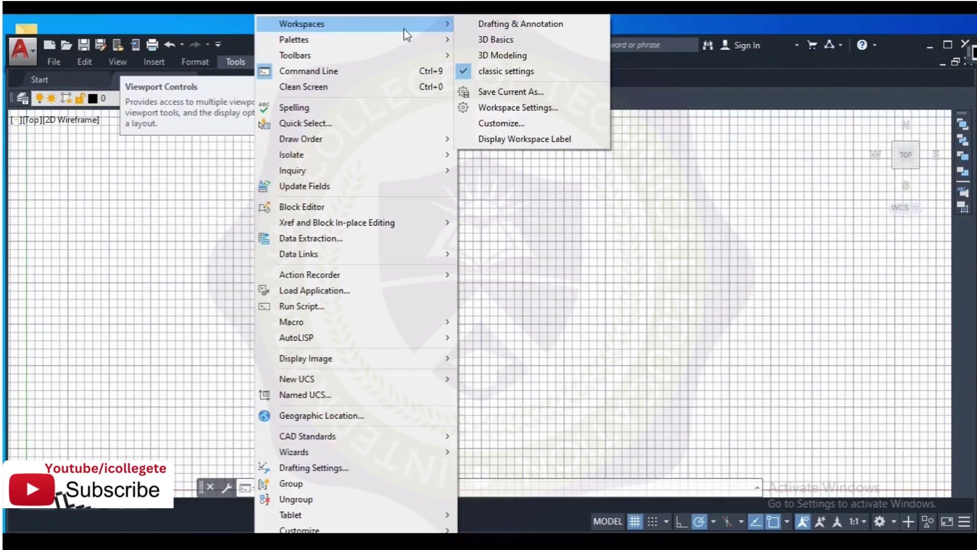
mouse_move(443, 39)
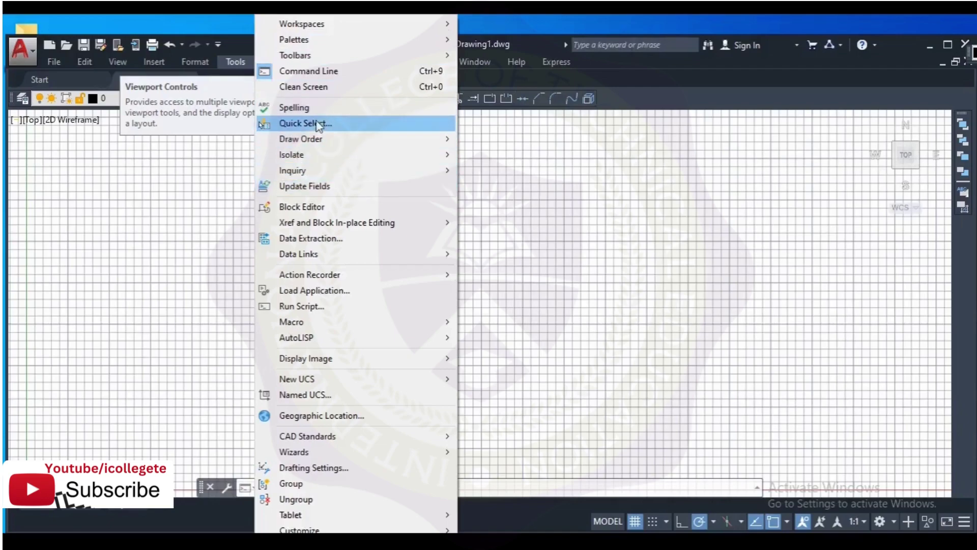
mouse_move(359, 160)
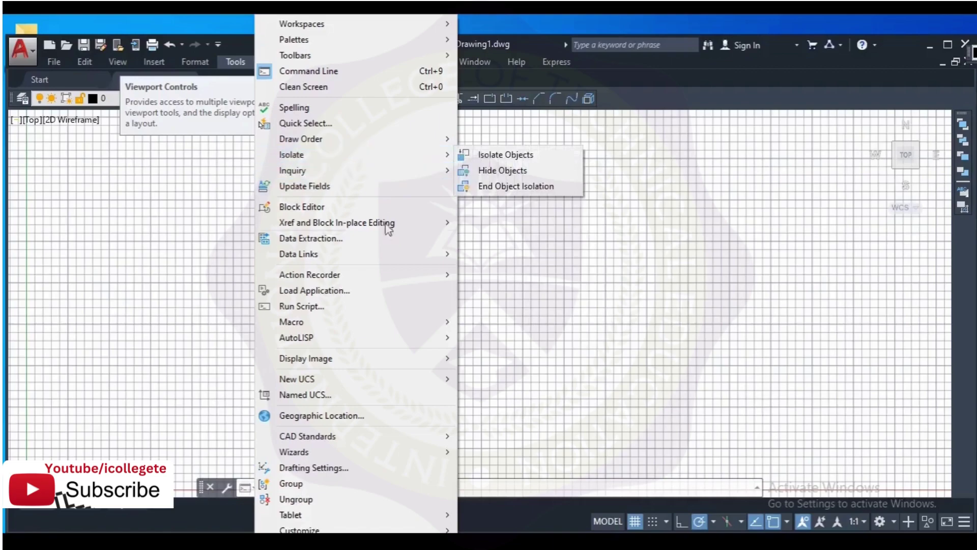
mouse_move(408, 283)
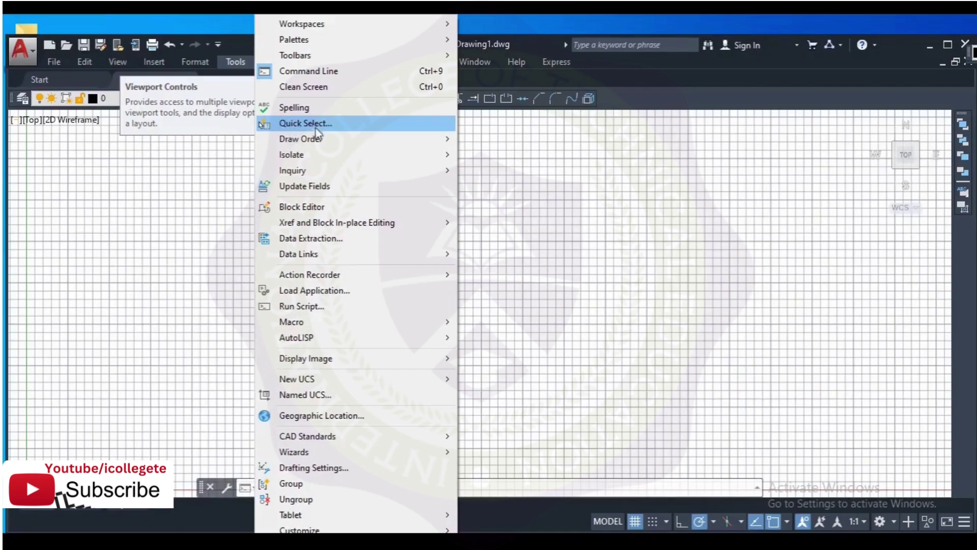
mouse_move(349, 142)
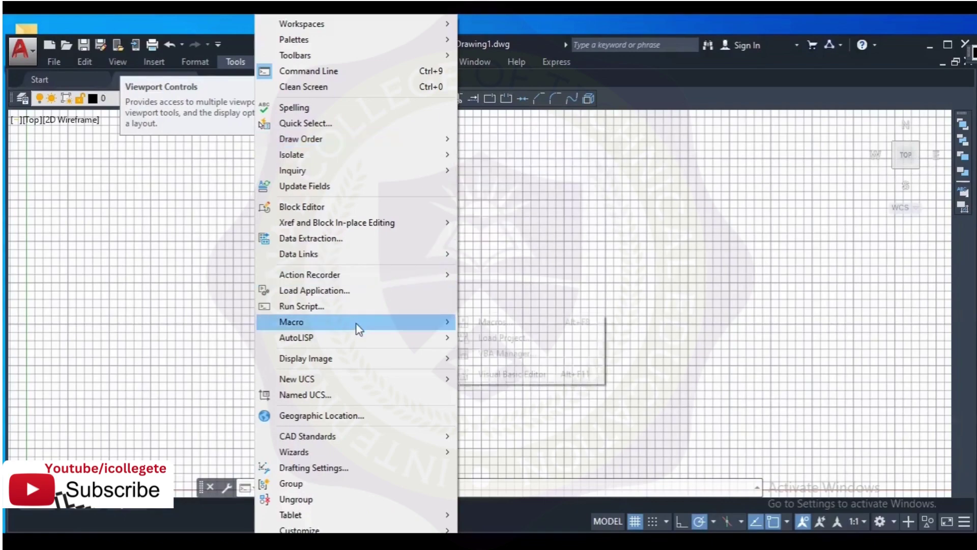
left_click(510, 250)
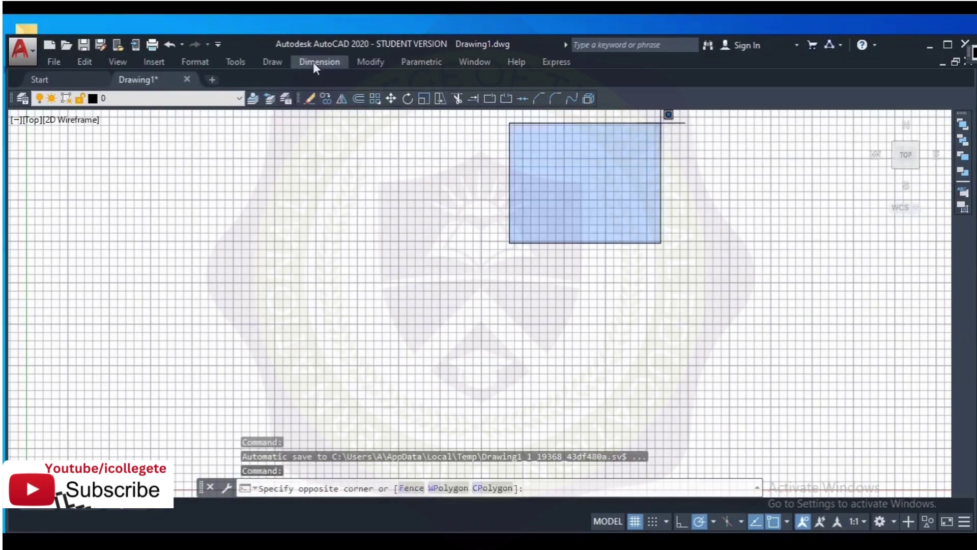
key("Escape")
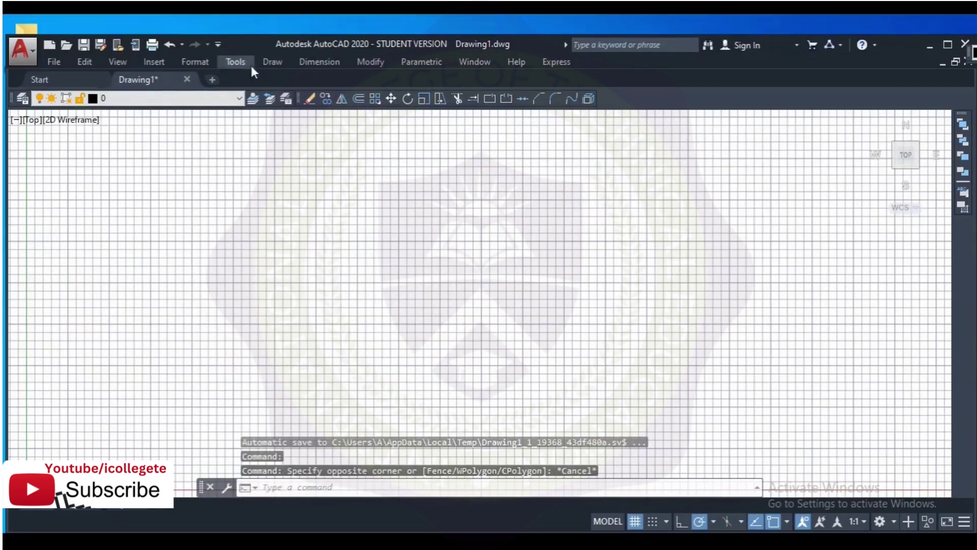
Examine the drawing commands, from Line, Ray and Polyline to the Ellipse, Spline and Text options
left_click(276, 63)
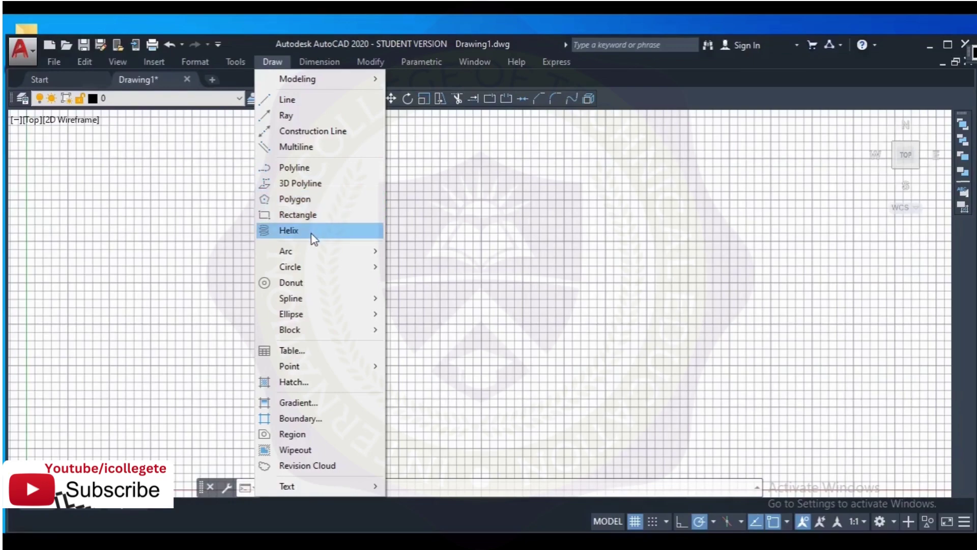
mouse_move(365, 252)
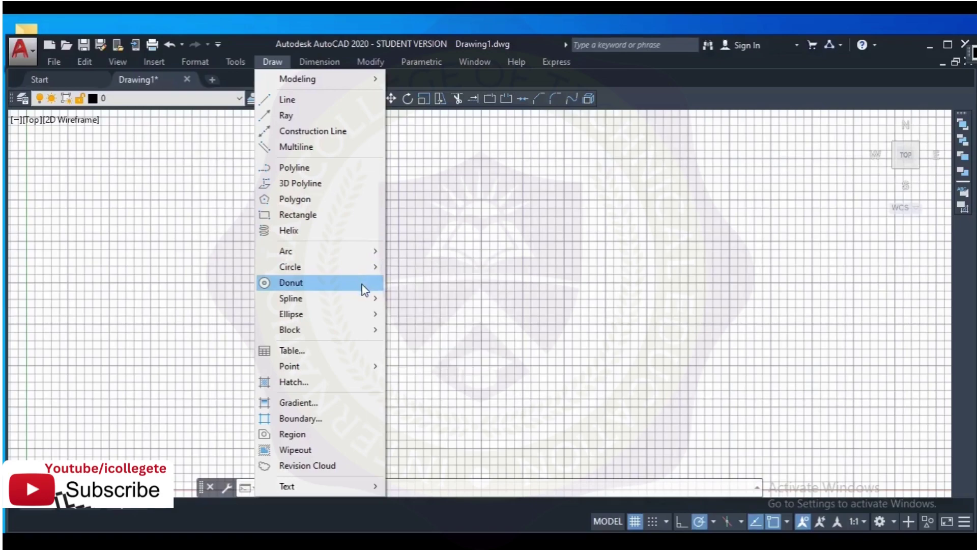
mouse_move(368, 322)
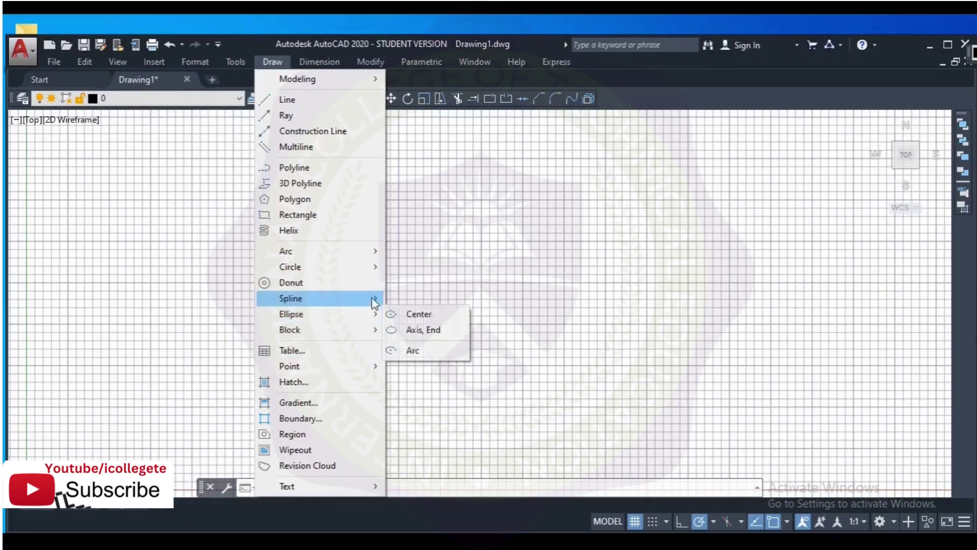
mouse_move(320, 489)
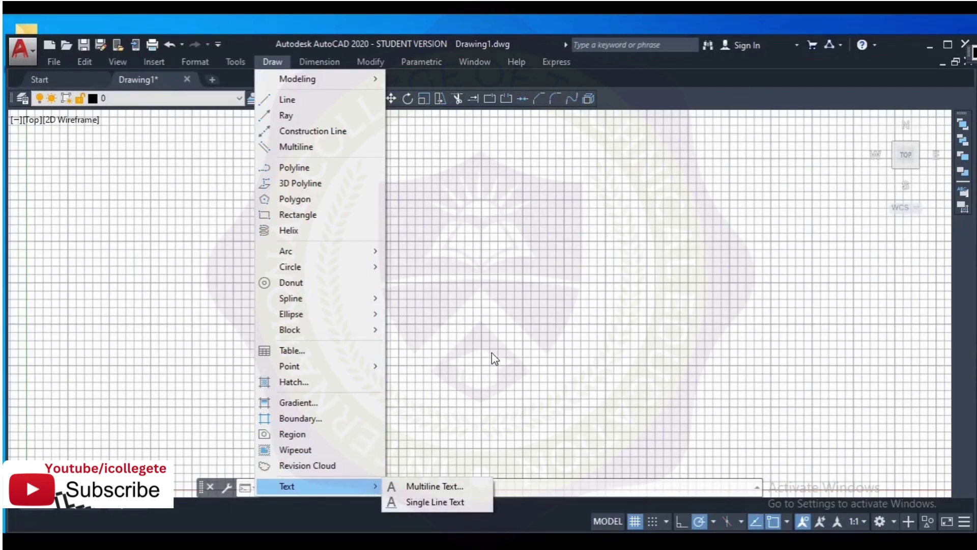
left_click(20, 49)
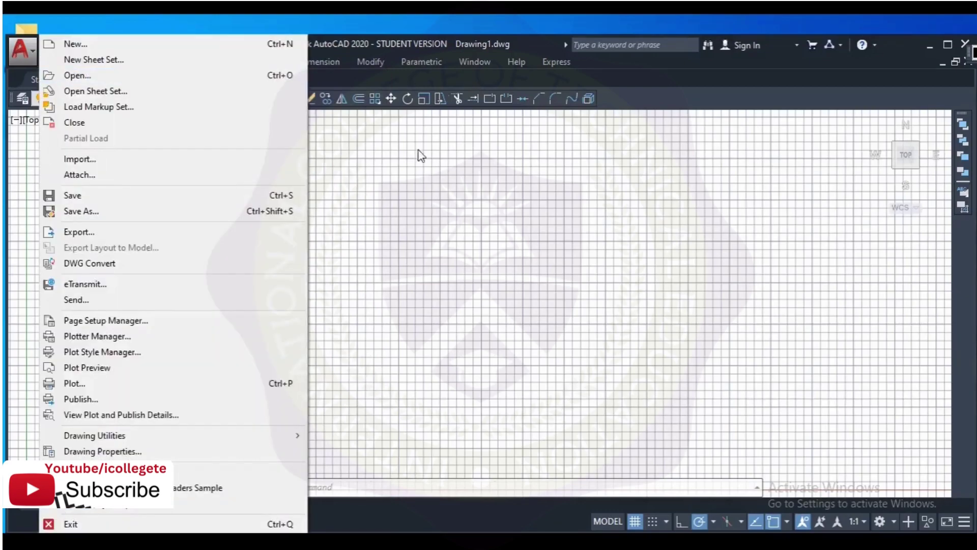
left_click(351, 79)
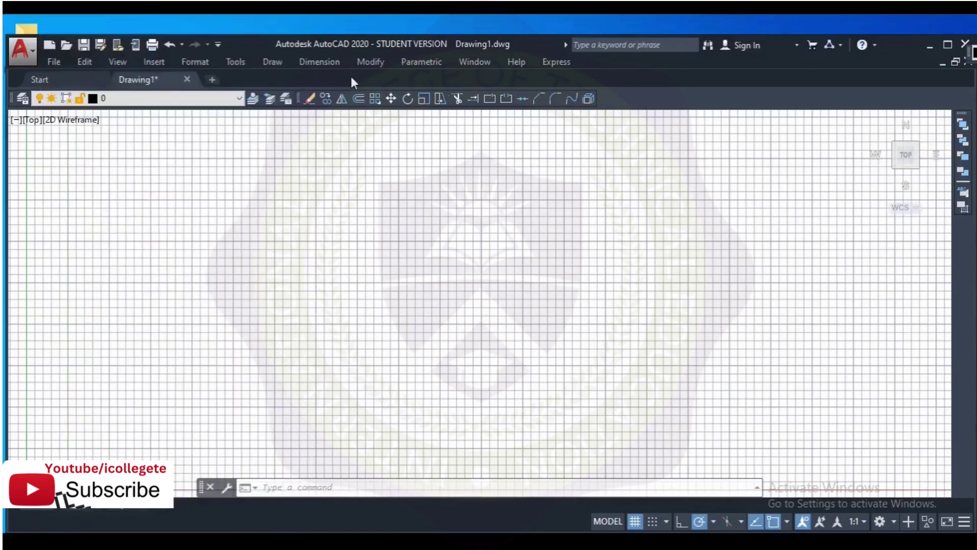
left_click(273, 61)
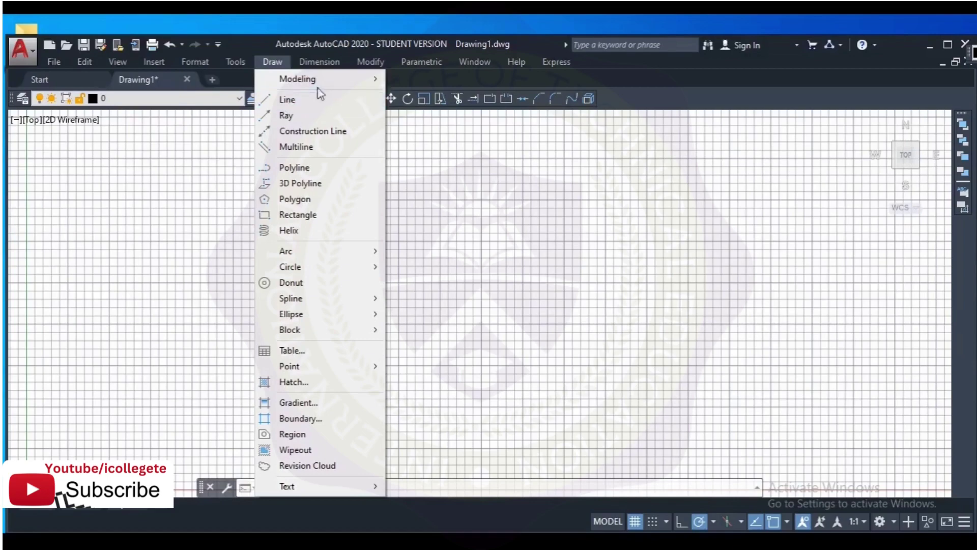
mouse_move(383, 83)
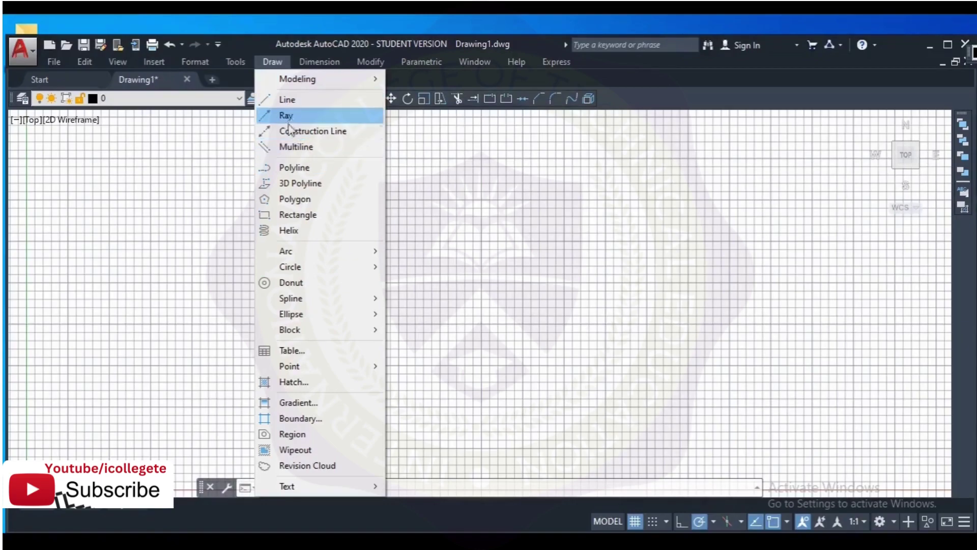
Review the dimensioning commands and the modify commands such as Erase, Mirror, Offset, Trim and Fillet, and leave them without running any
mouse_move(315, 65)
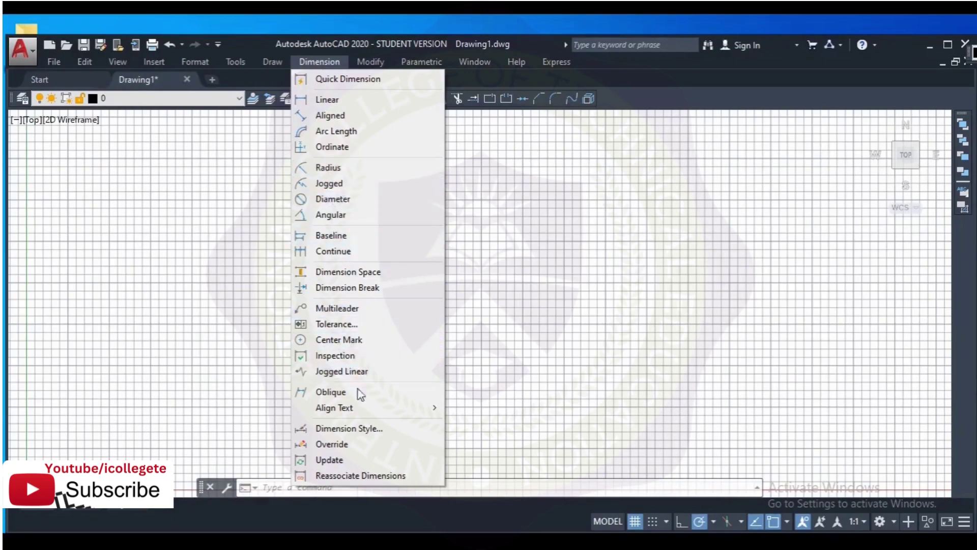
mouse_move(365, 412)
mouse_move(359, 65)
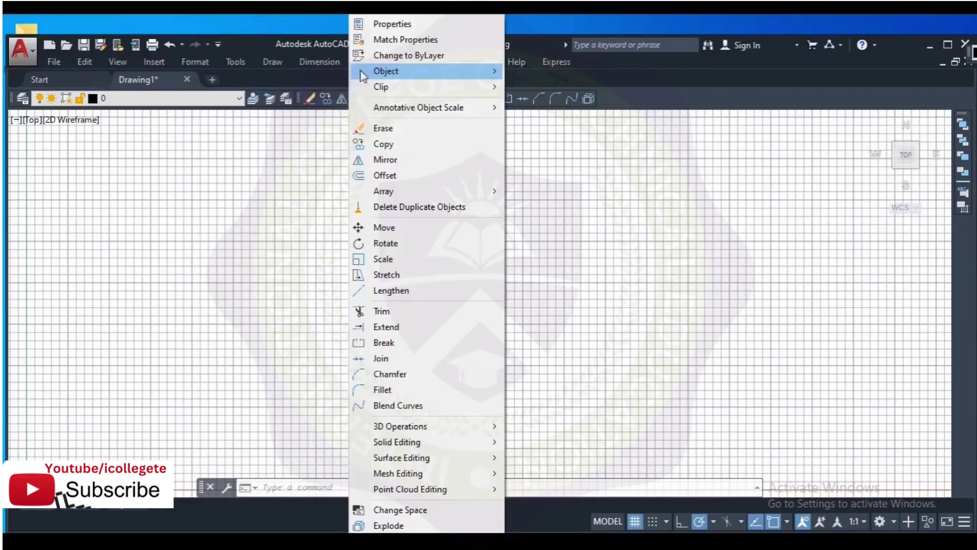
left_click(593, 214)
left_click(368, 219)
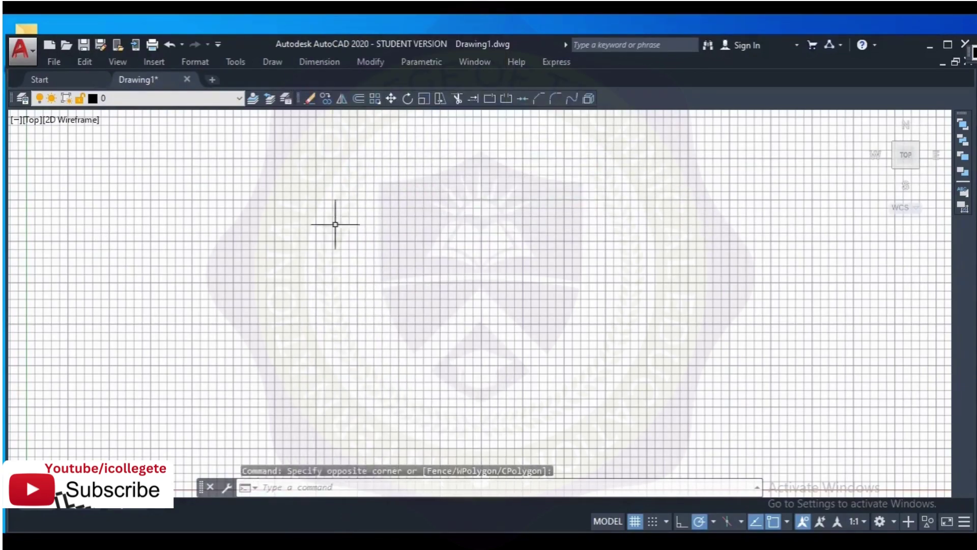
left_click(370, 62)
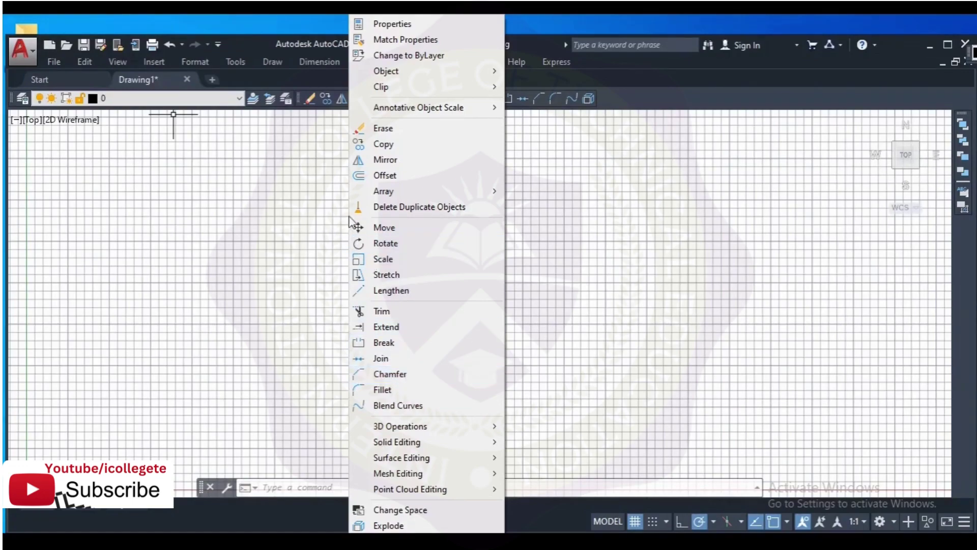
left_click(303, 147)
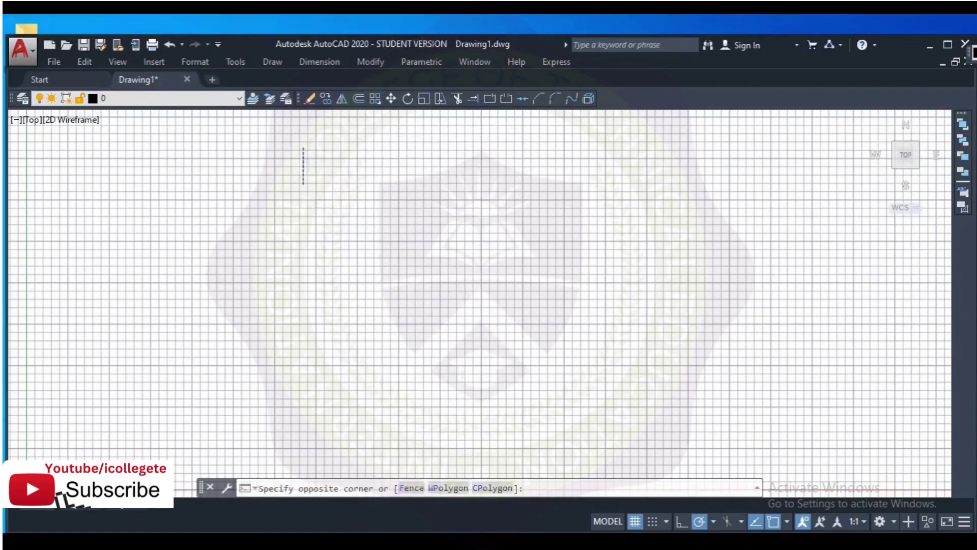
left_click(304, 183)
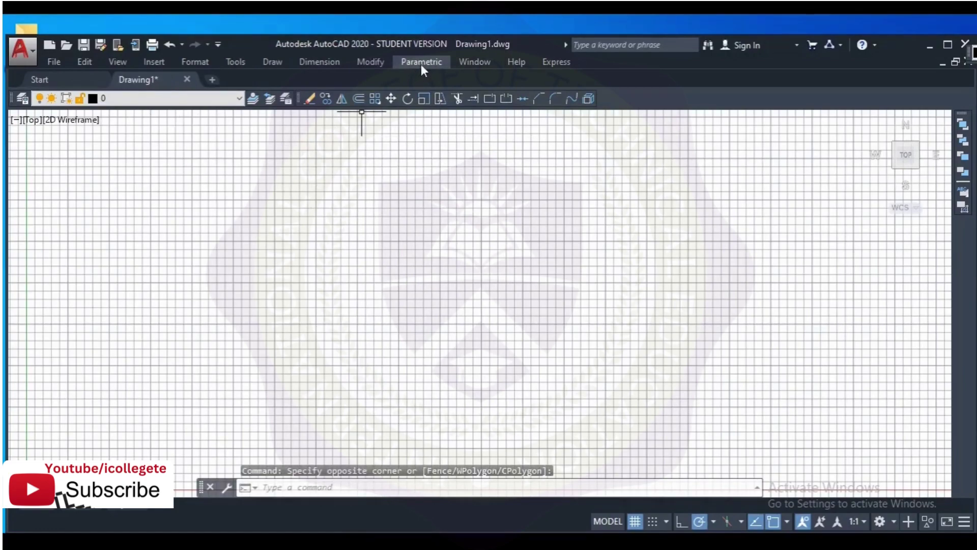
Look through the window arrangement, help and Express Tools commands, and revisit the editing commands
left_click(481, 62)
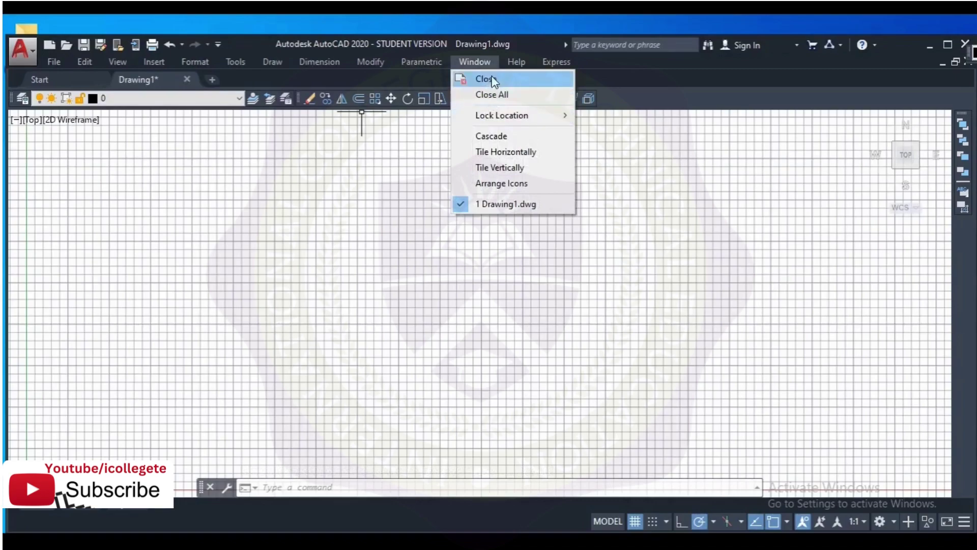
mouse_move(509, 59)
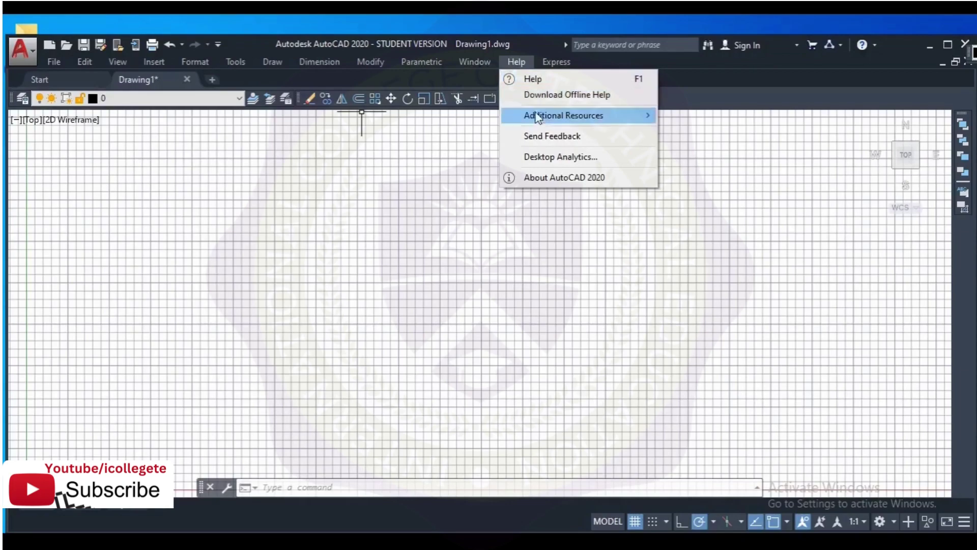
mouse_move(553, 66)
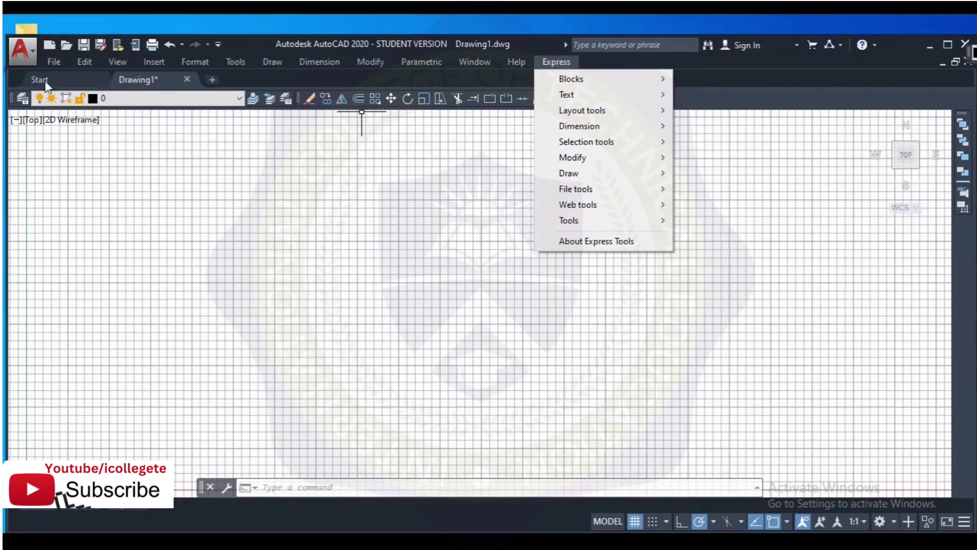
mouse_move(84, 61)
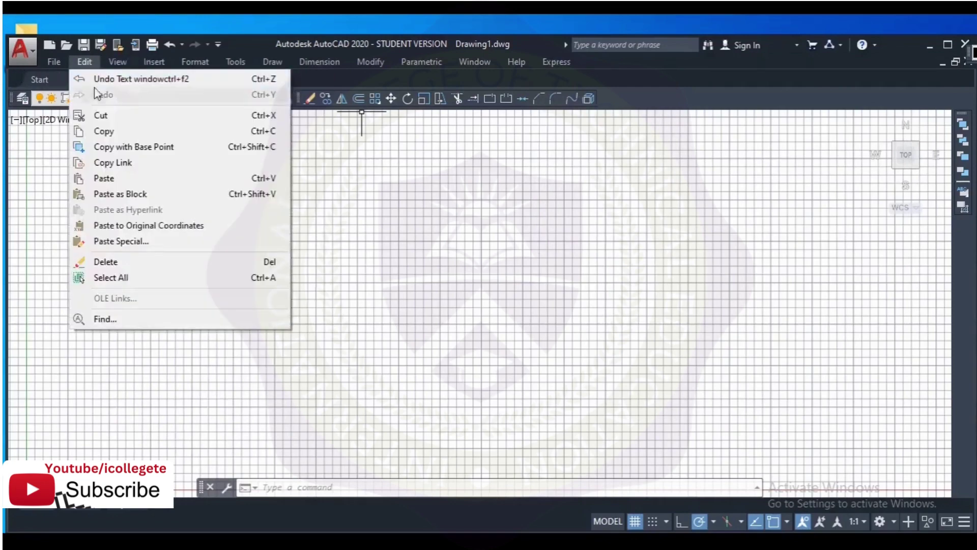